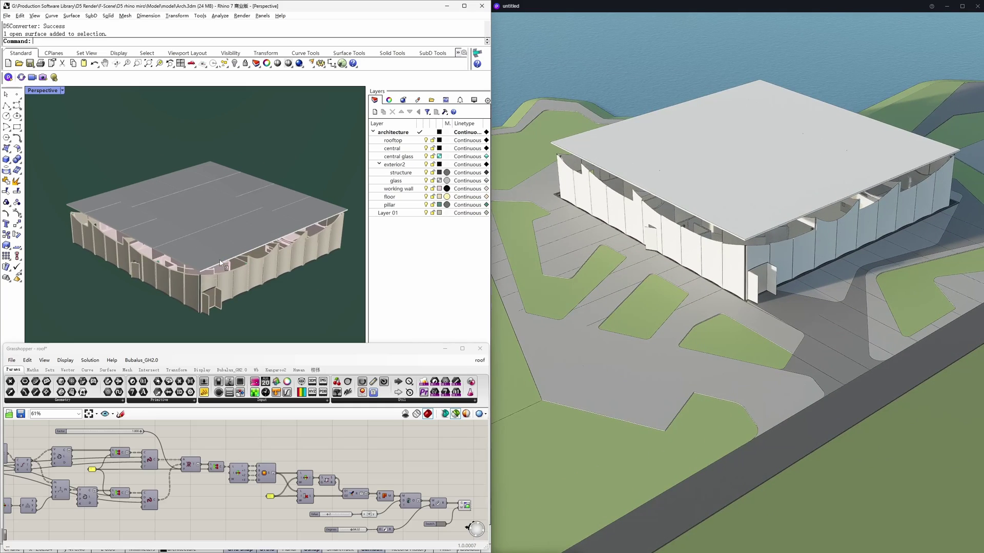
# Step: Delete the flat roof meshes, lower the Grasshopper Factor slider, and bake the wavy roof
pyautogui.click(221, 263)
pyautogui.press('Delete')
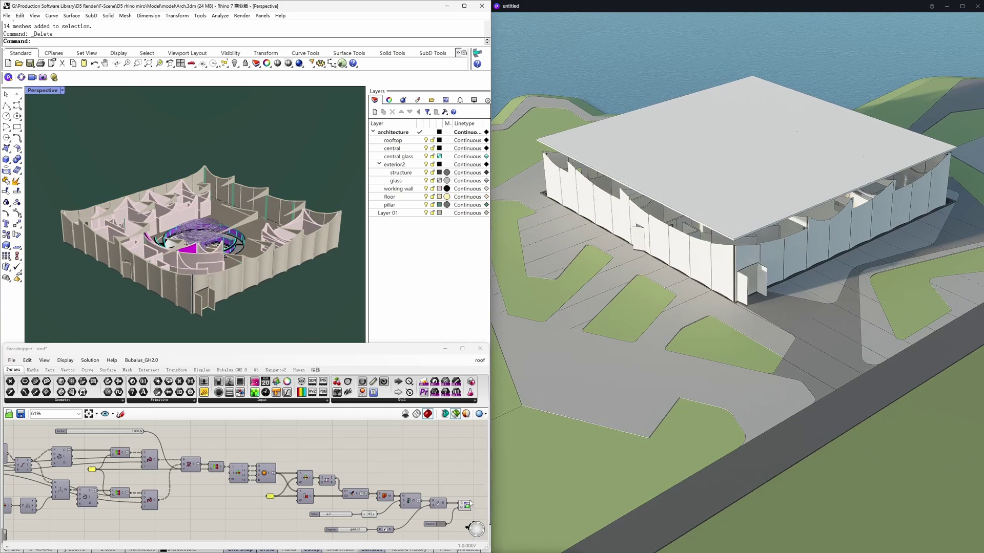
pyautogui.click(465, 506)
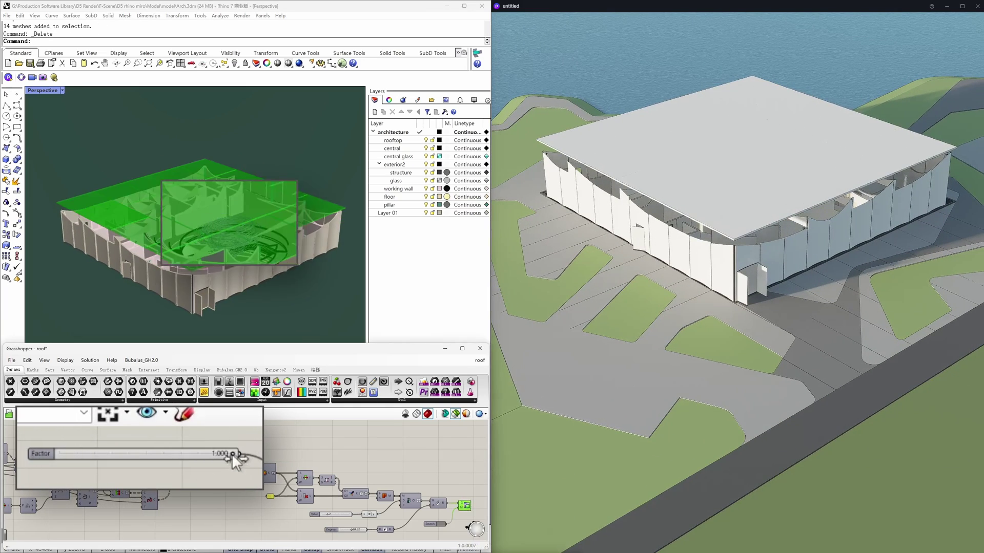
pyautogui.moveTo(232, 453); pyautogui.dragTo(200, 454)
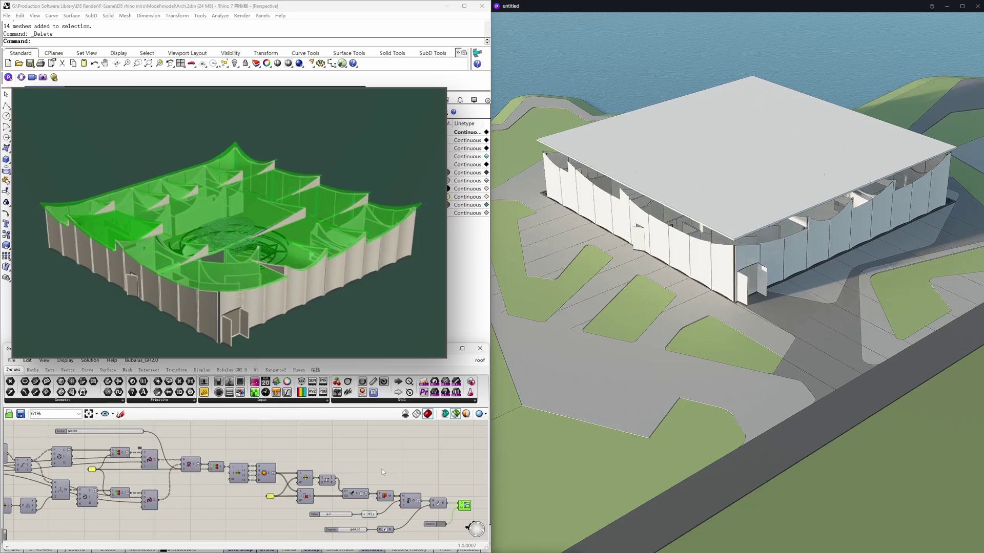
pyautogui.click(483, 517)
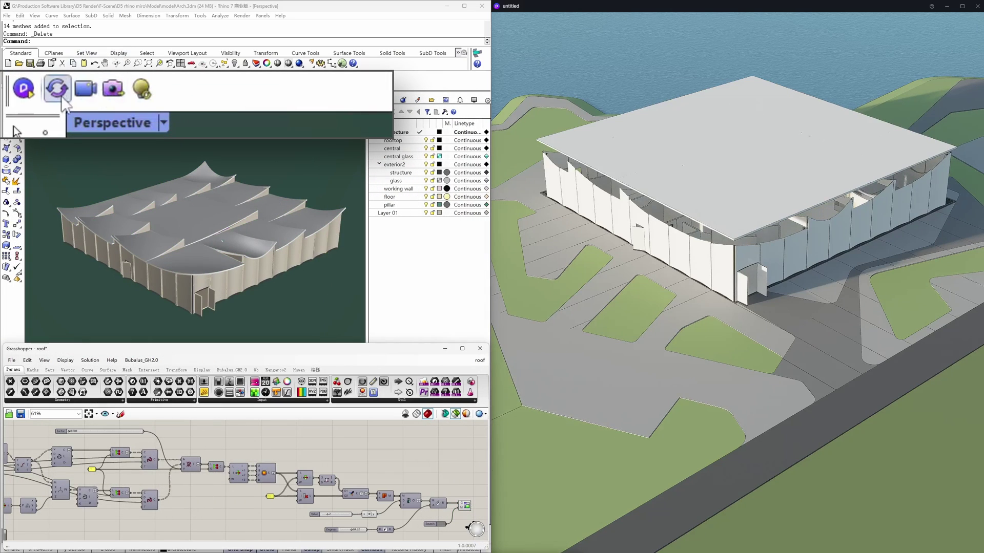
# Step: Sync the model to D5, set Sky Light to Geo and Sky, sun at 18:54
pyautogui.click(20, 78)
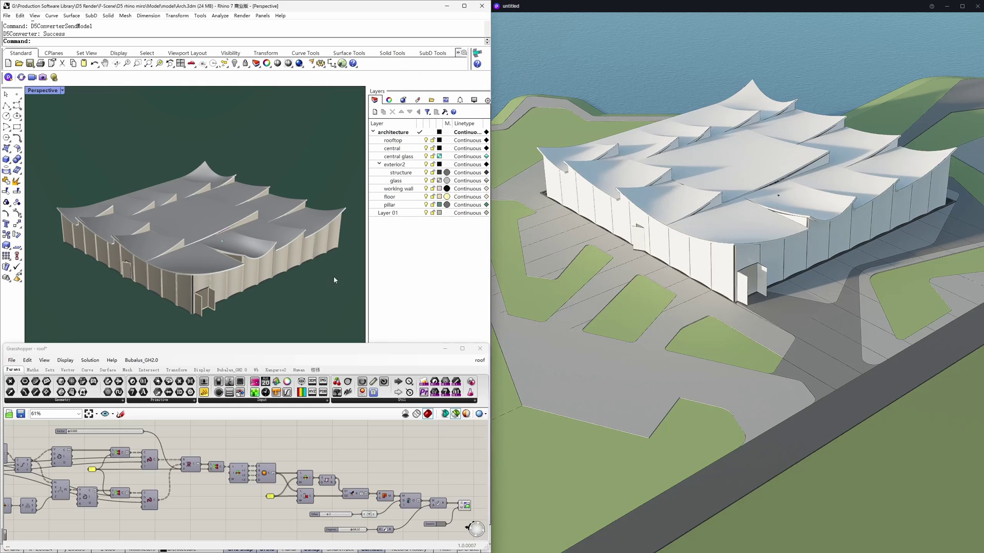
pyautogui.scroll(-3, 334, 280)
pyautogui.scroll(5, 272, 292)
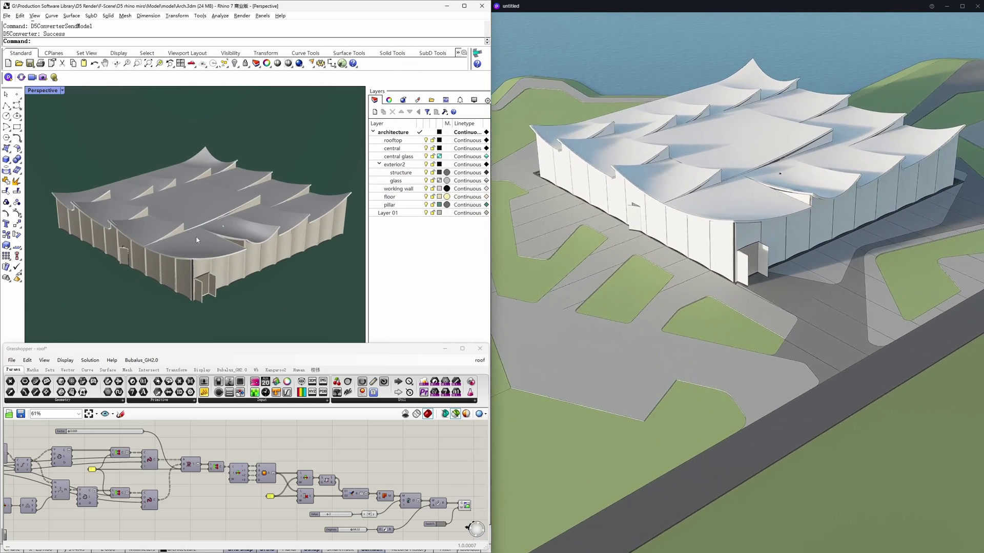
pyautogui.moveTo(197, 240); pyautogui.dragTo(202, 252, button='right')
pyautogui.click(655, 9)
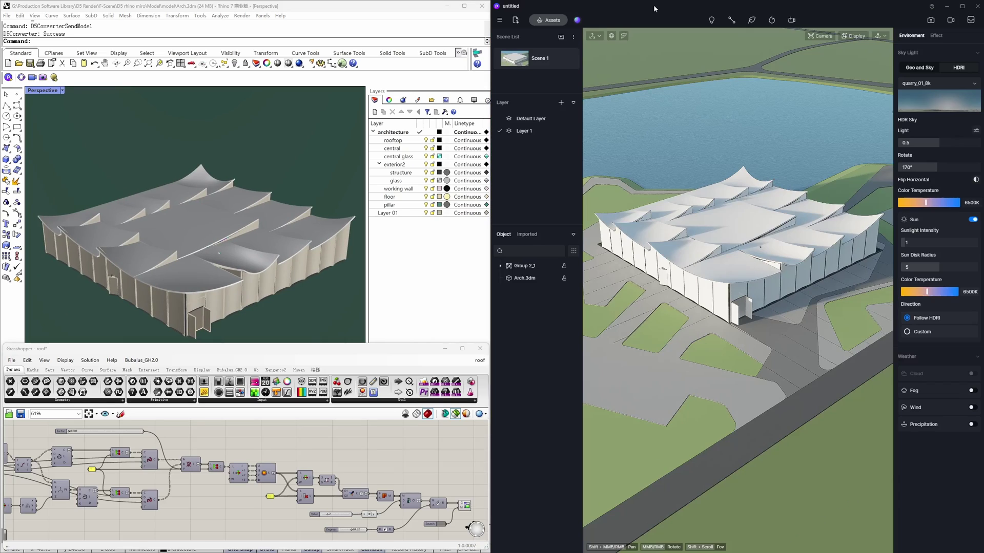
pyautogui.click(917, 68)
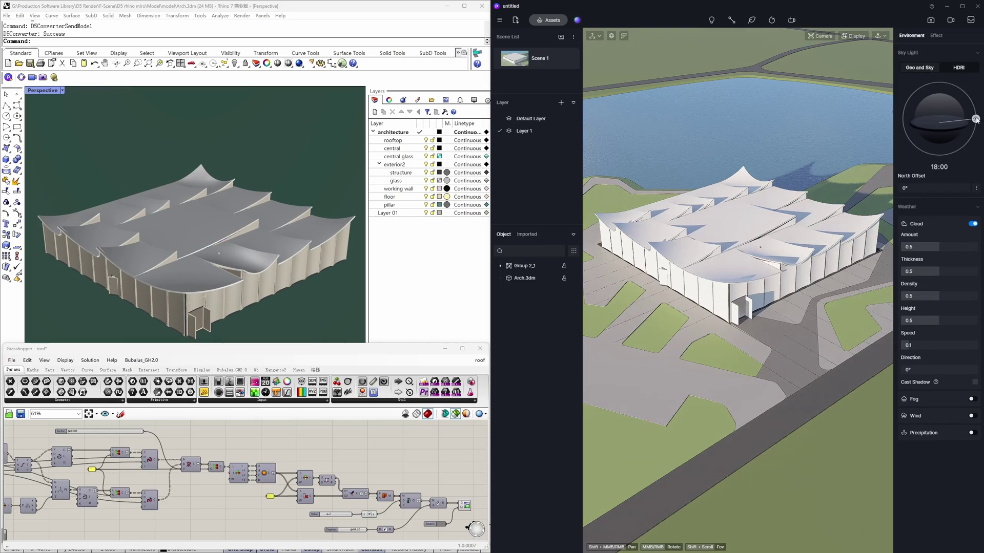
pyautogui.moveTo(976, 120); pyautogui.dragTo(973, 129)
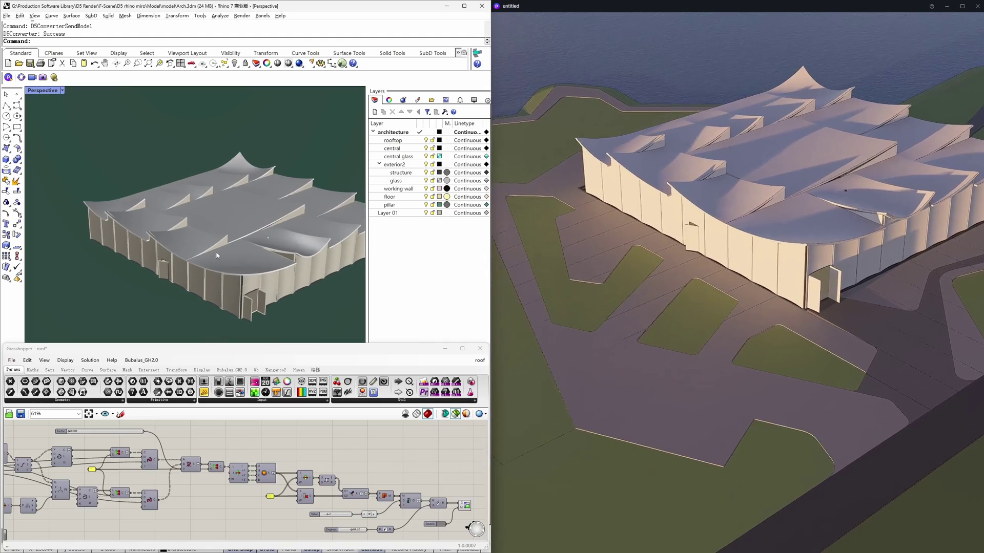
pyautogui.scroll(2, 216, 251)
pyautogui.scroll(3, 248, 257)
pyautogui.scroll(-3, 248, 258)
pyautogui.scroll(-3, 248, 257)
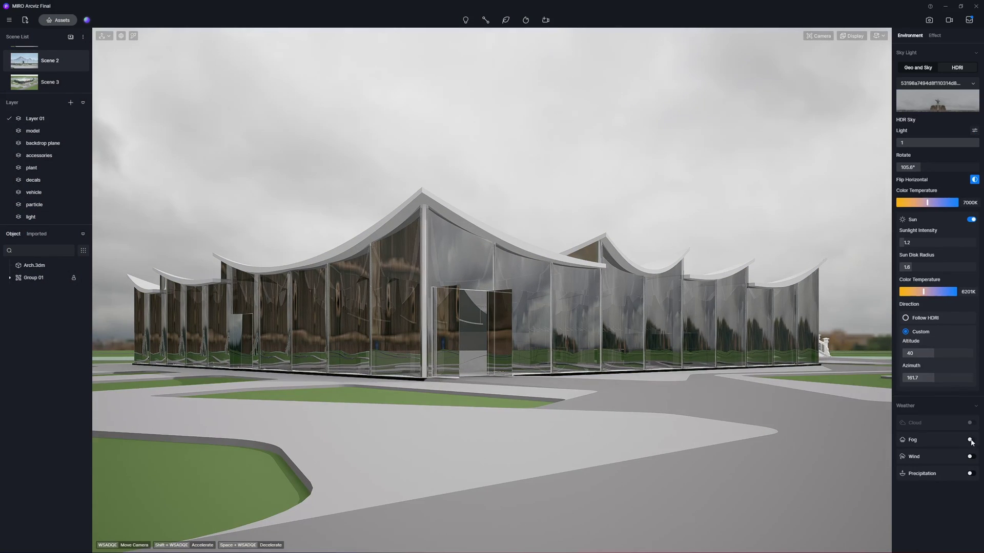
# Step: Enable fog, apply triplanar Natural Cedar Wood to the roof and Brushed Aluminum Alloy on top
pyautogui.click(971, 441)
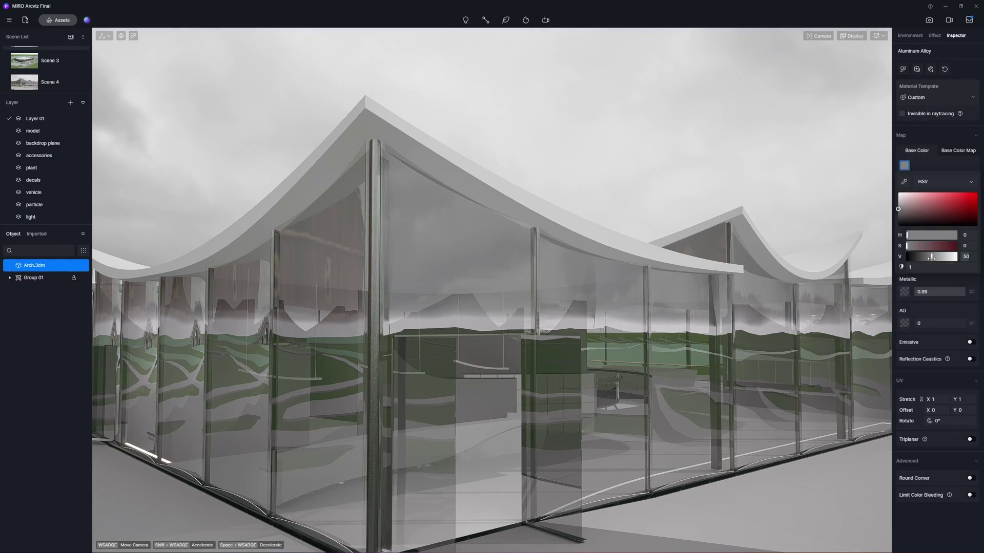
pyautogui.moveTo(834, 282); pyautogui.dragTo(420, 156)
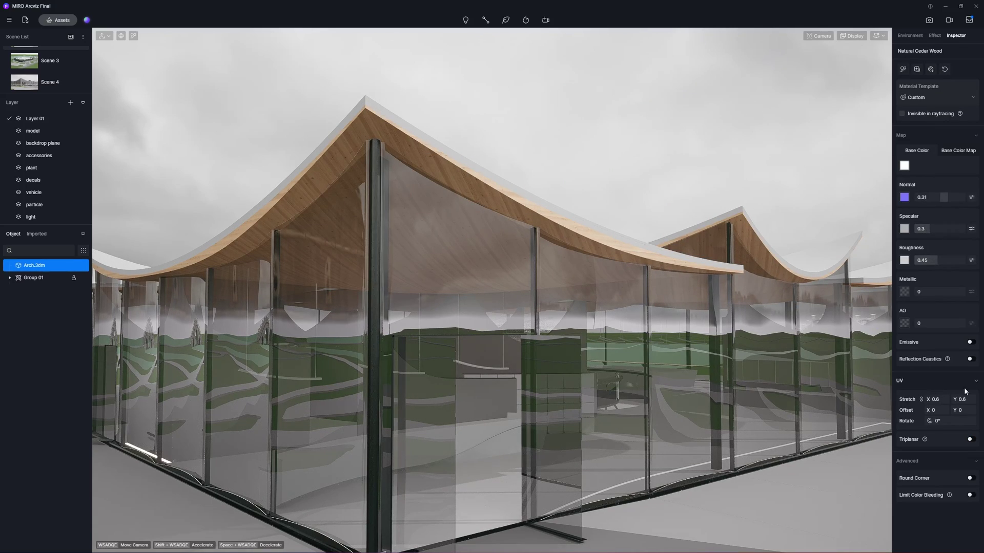
pyautogui.click(970, 440)
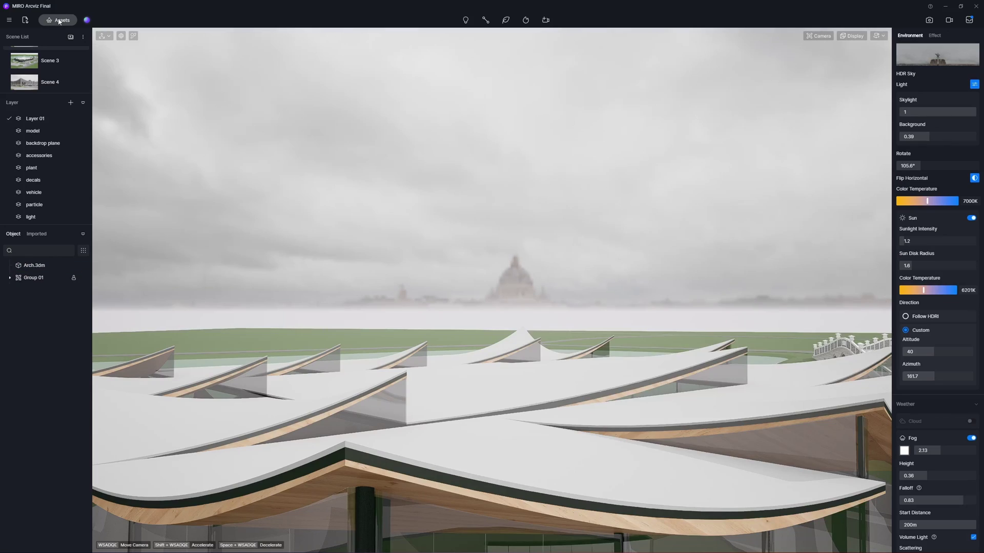
pyautogui.moveTo(659, 176); pyautogui.dragTo(503, 443)
pyautogui.click(502, 443)
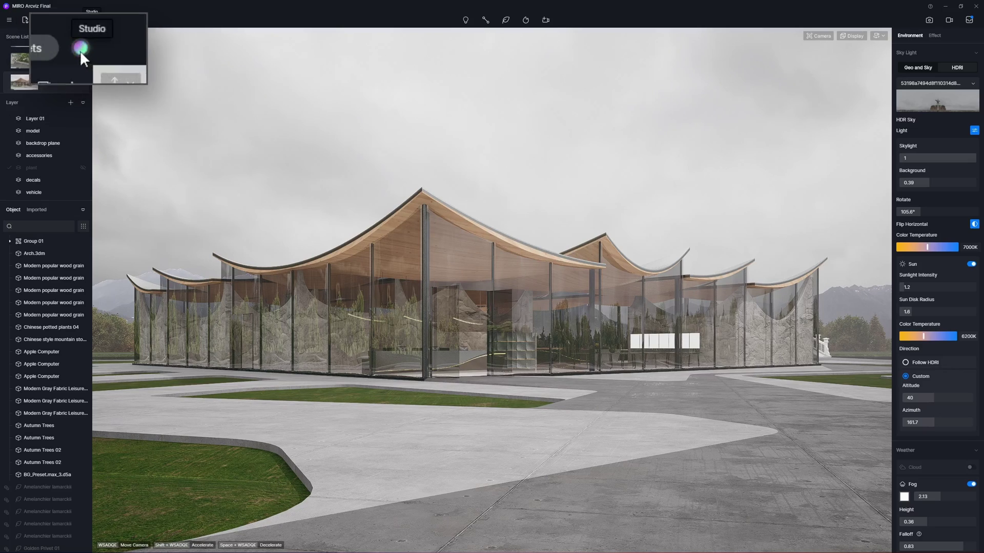
# Step: Open the Assets window's Online model library to reach the Nature plants
pyautogui.click(83, 20)
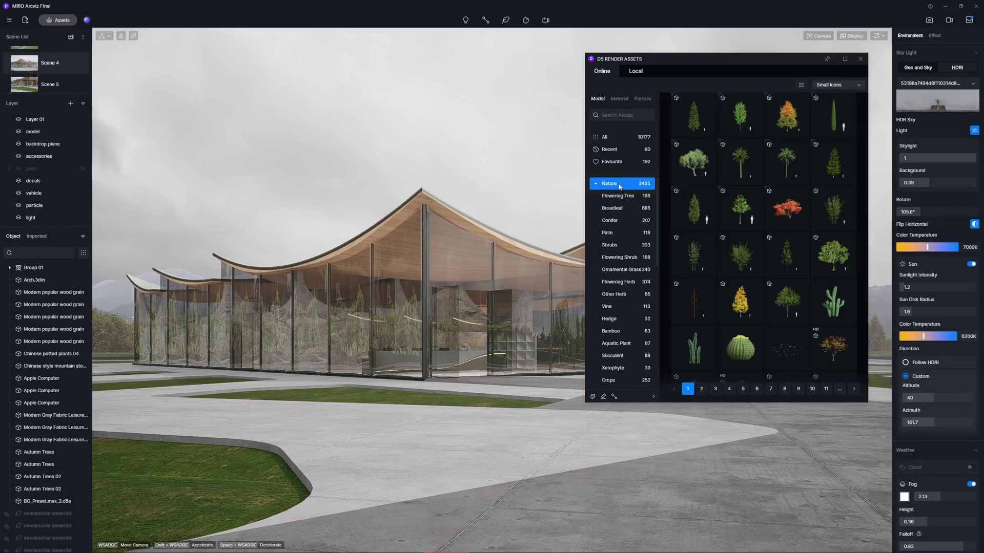
pyautogui.scroll(-5, 761, 231)
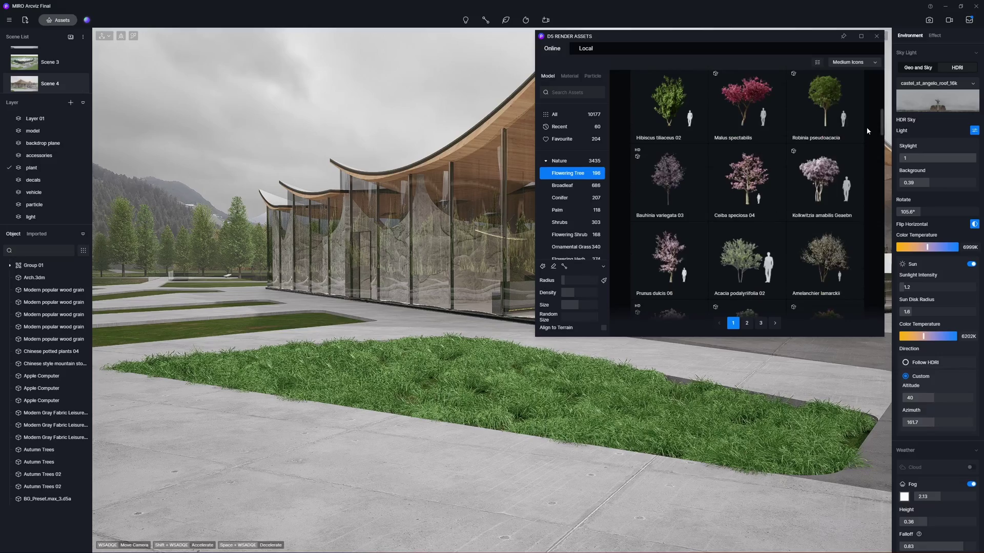
pyautogui.scroll(-1, 866, 127)
# Step: Plant an Amelanchier lamarckii tree and five Golden Privet shrubs across the lawn
pyautogui.click(826, 219)
pyautogui.click(369, 338)
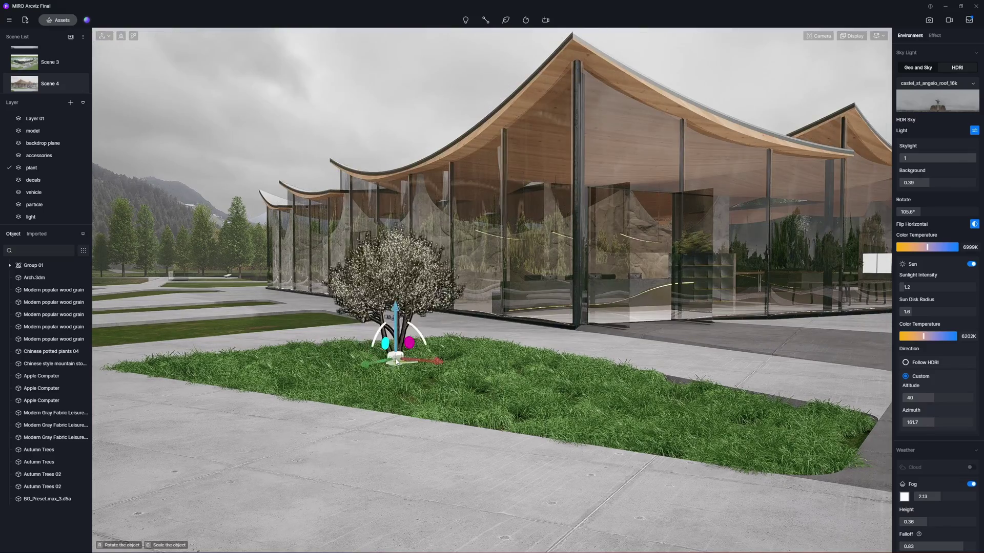
pyautogui.click(679, 195)
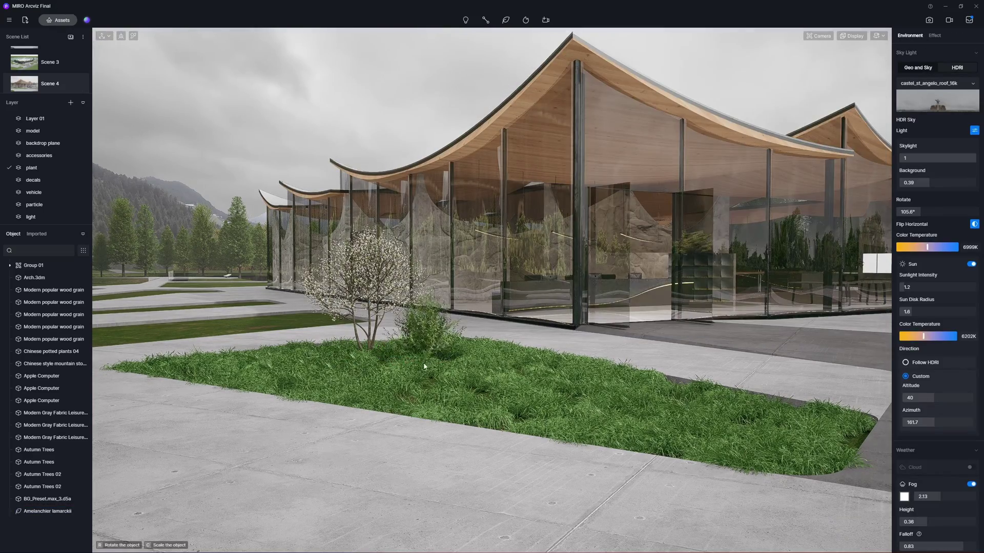
pyautogui.click(307, 363)
pyautogui.click(521, 353)
pyautogui.click(477, 384)
pyautogui.click(659, 384)
pyautogui.click(838, 408)
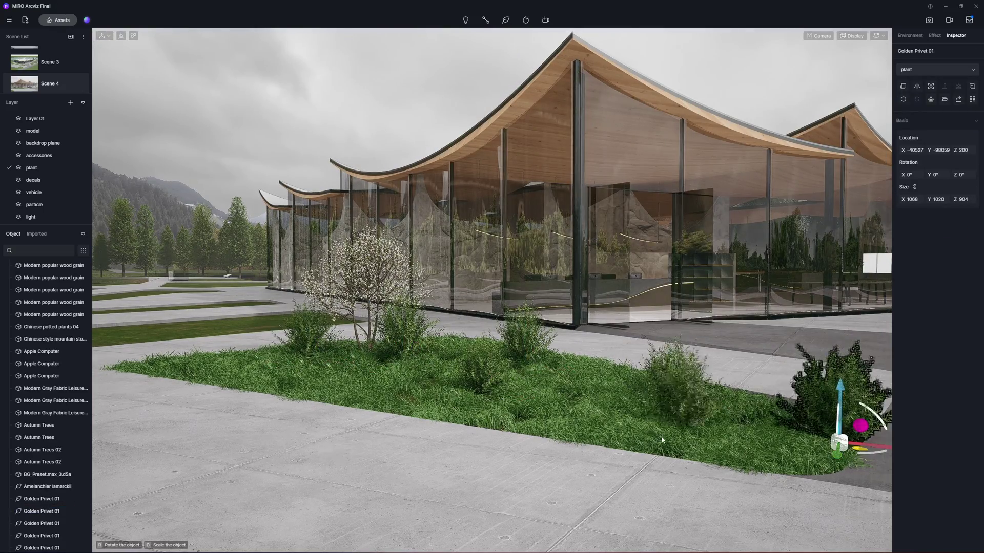
pyautogui.press('Escape')
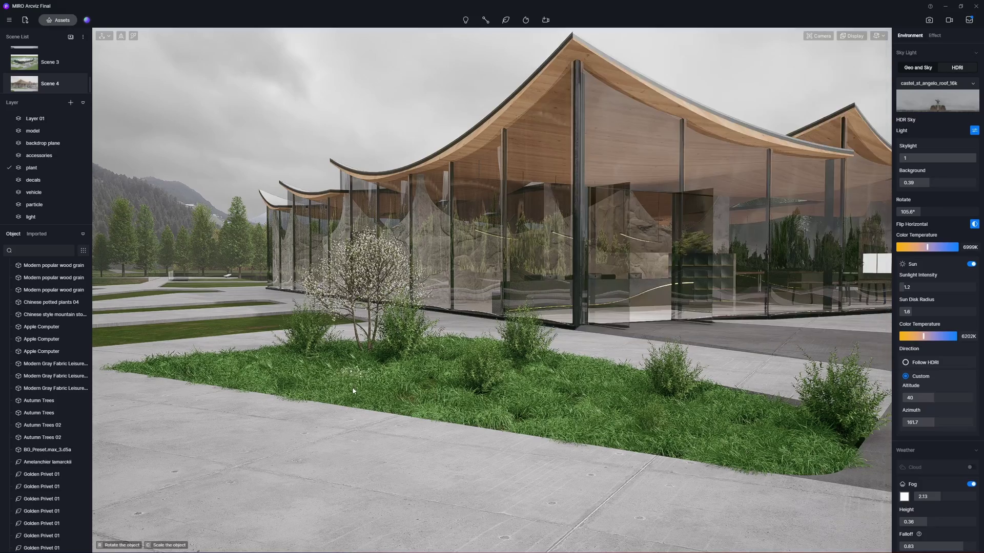
# Step: Scatter Convolvulus cneorum groundcover patches and a Lobelia erinus plant in the bed
pyautogui.click(553, 381)
pyautogui.click(756, 396)
pyautogui.click(436, 384)
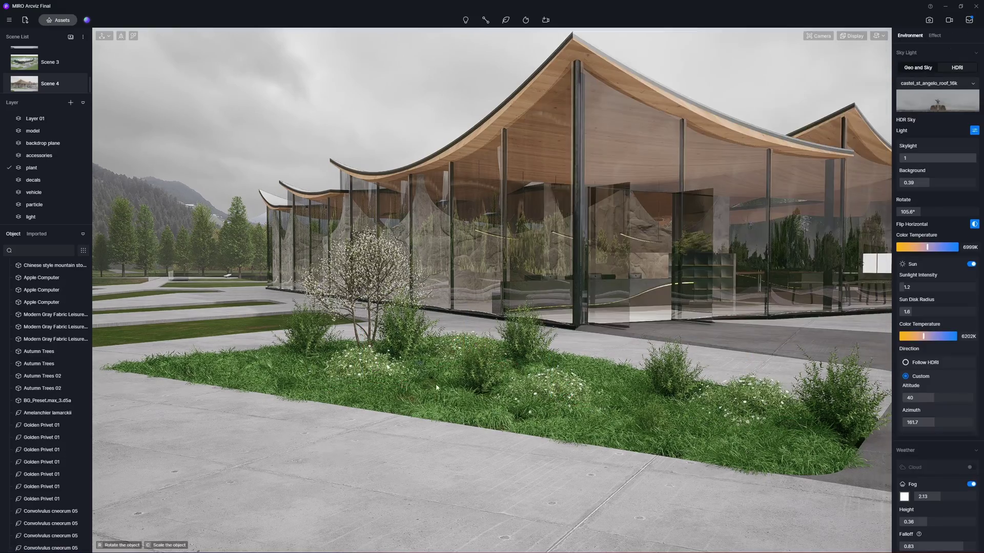
pyautogui.click(329, 386)
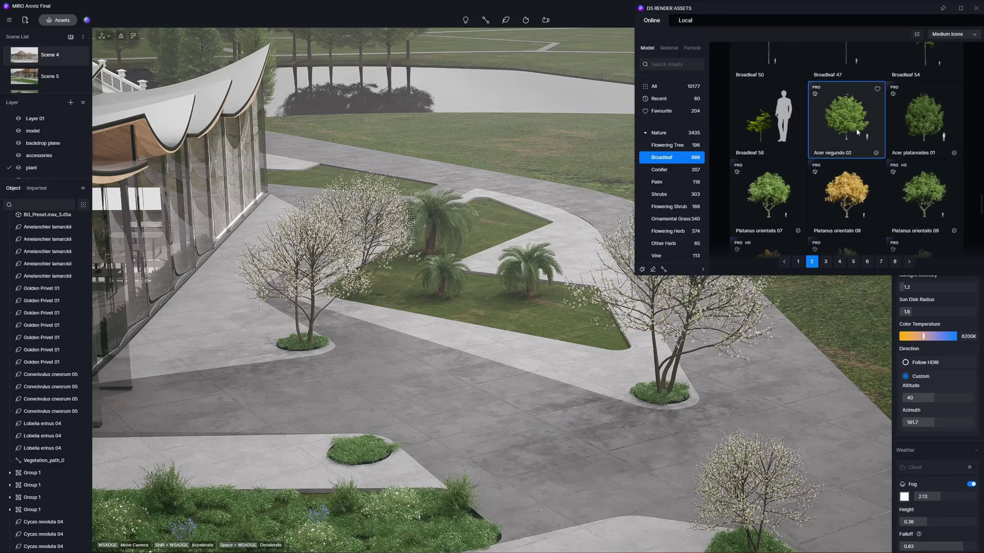
# Step: Place two Acer negundo 02 trees, then replace one with Platanus orientalis 07
pyautogui.click(401, 191)
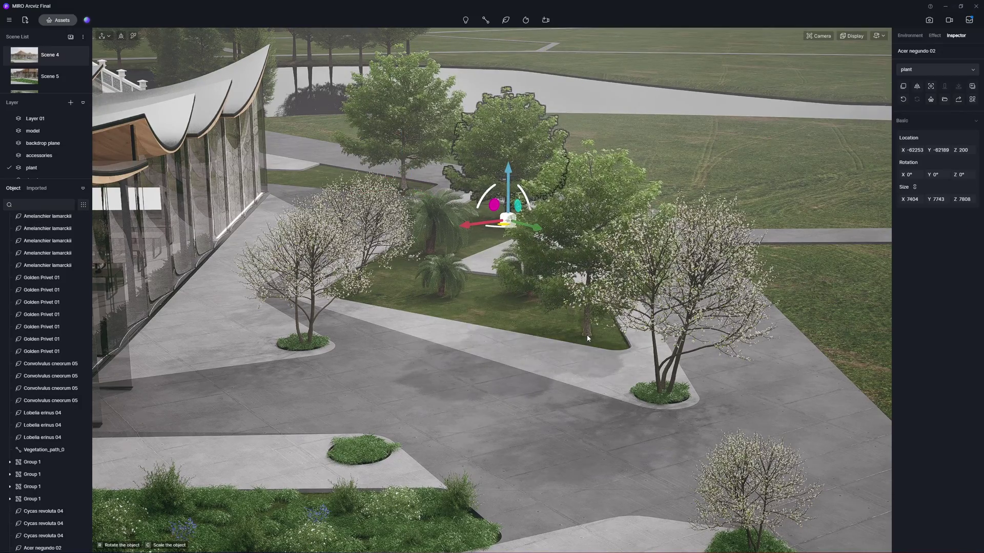
pyautogui.click(587, 334)
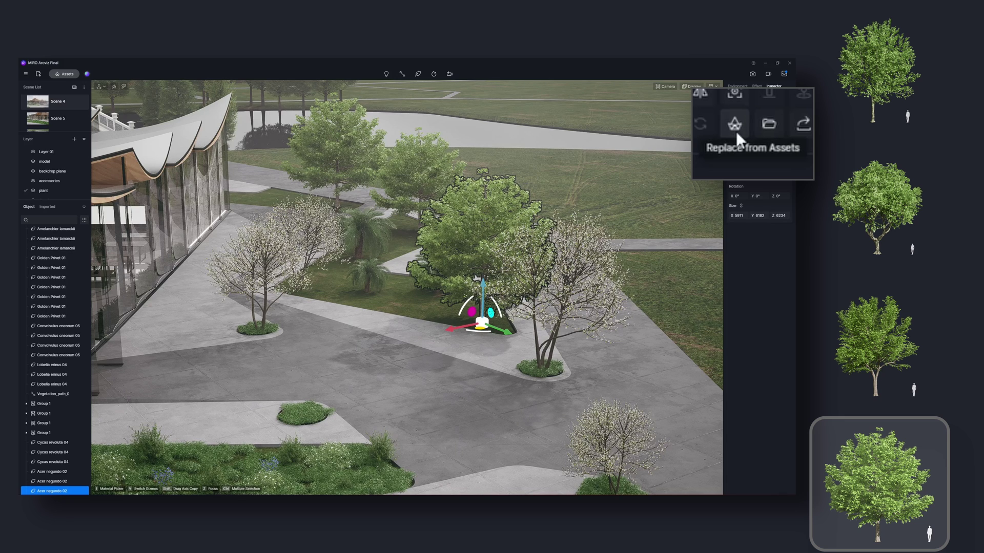
pyautogui.click(736, 131)
pyautogui.scroll(-1, 235, 381)
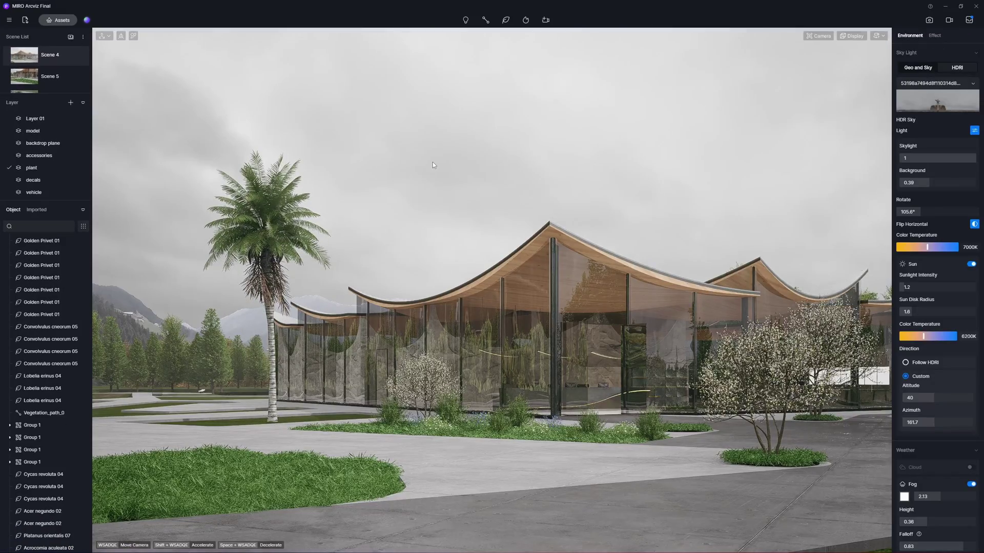
pyautogui.scroll(-3, 803, 200)
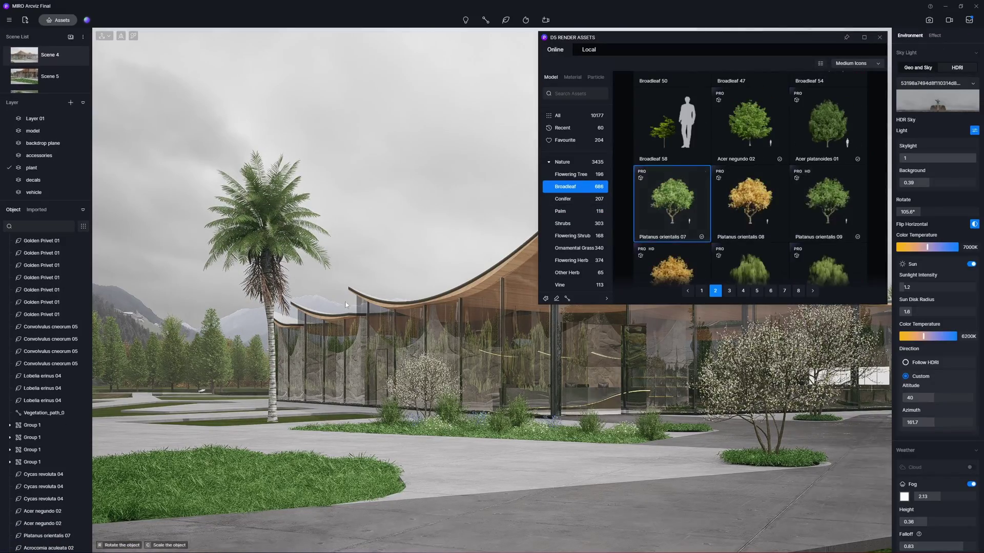
pyautogui.click(669, 198)
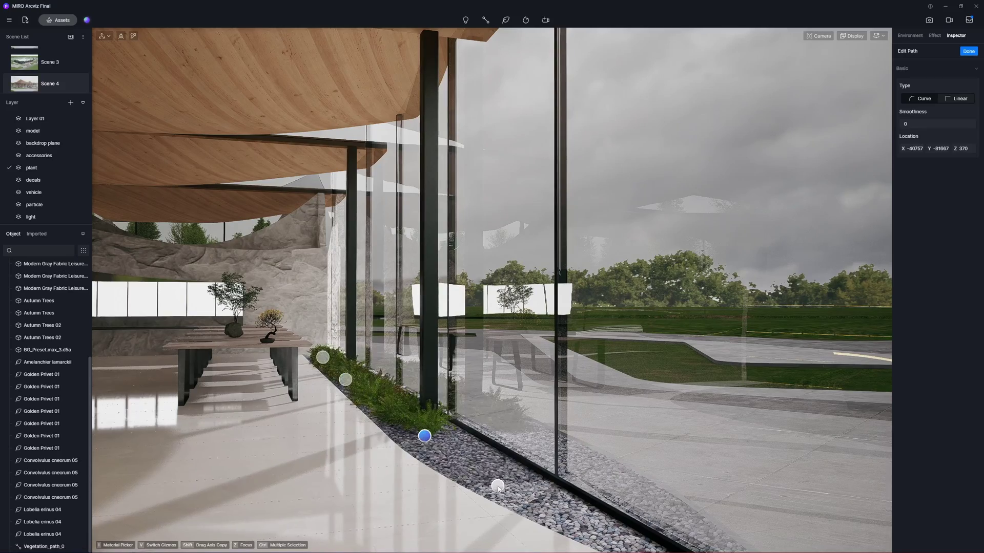
# Step: Extend the fern vegetation path, add Camera 7 at 9:16, and open the Clips timeline
pyautogui.click(498, 486)
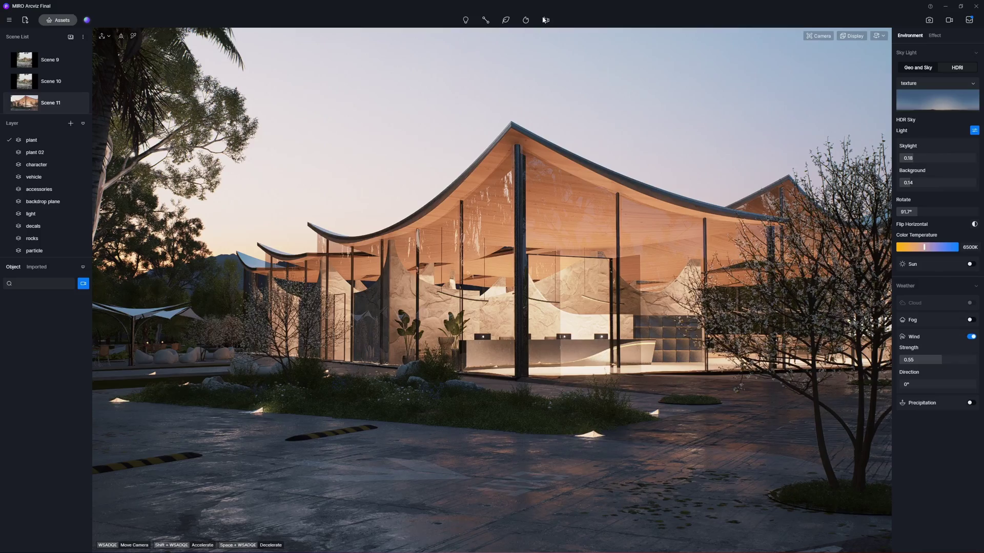
pyautogui.click(543, 19)
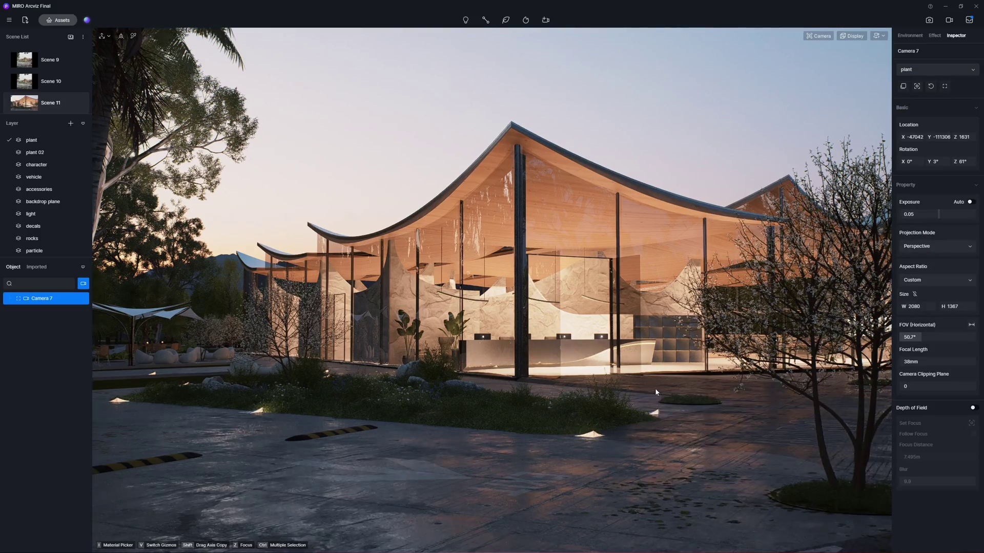
pyautogui.click(941, 278)
pyautogui.click(933, 340)
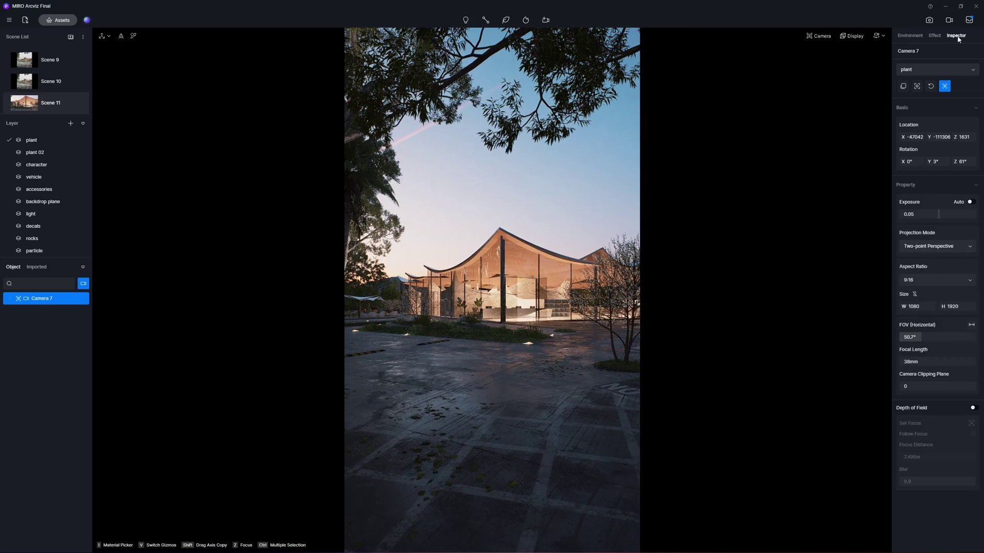
pyautogui.click(949, 19)
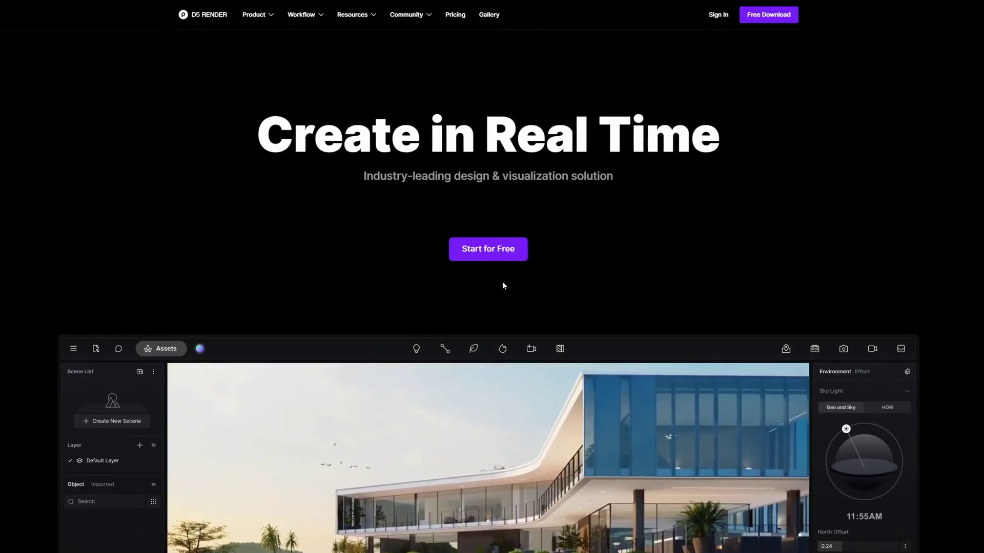
# Step: Start the free D5 Render installer download from d5render.com's download page
pyautogui.click(513, 259)
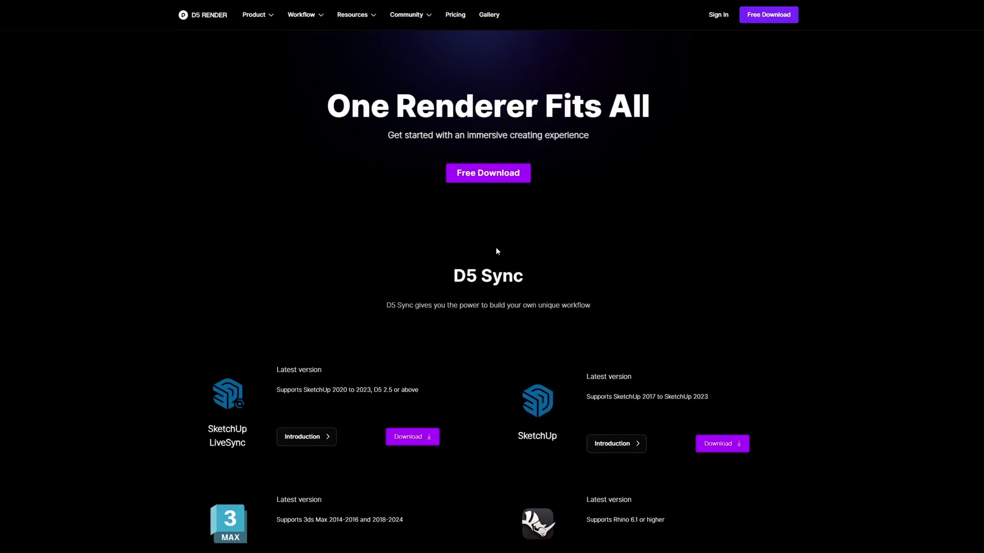
pyautogui.click(488, 180)
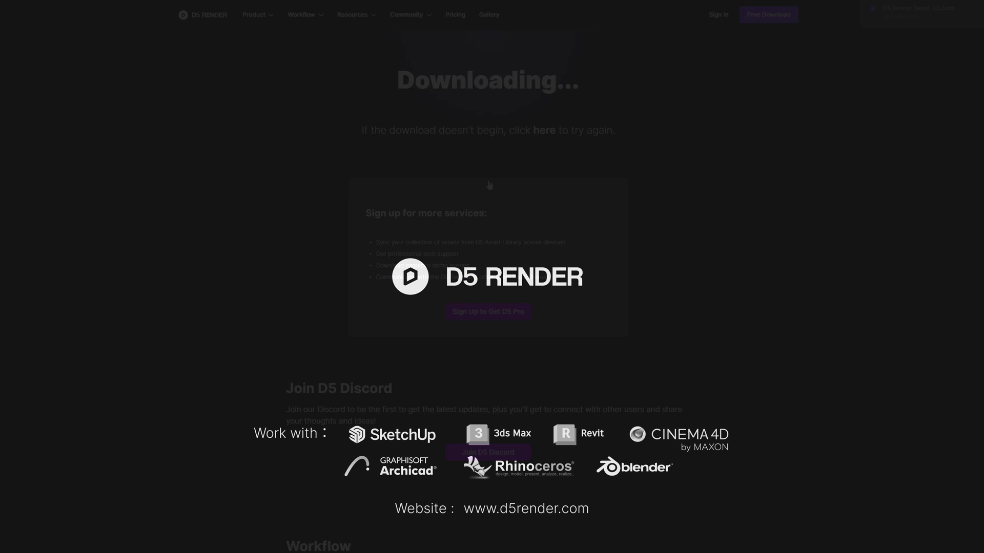